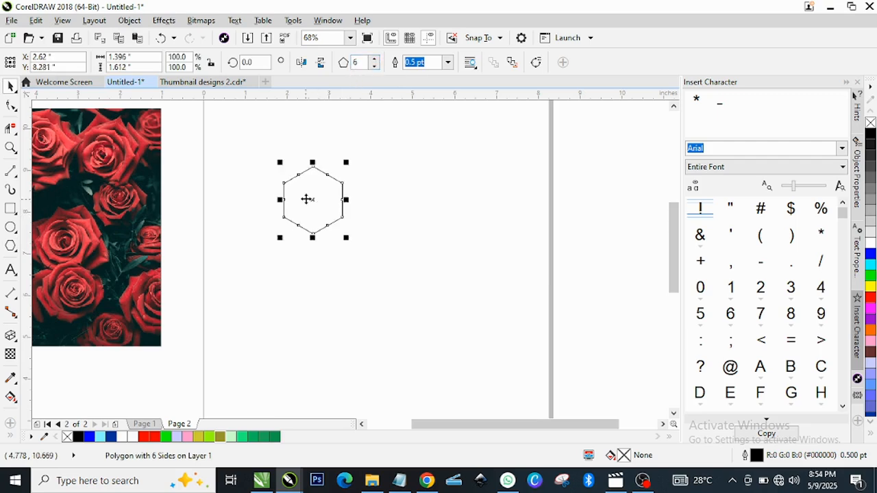
# Step: Duplicate the hexagon edge to edge beside the original and repeat the duplication to form a horizontal row of six
pyautogui.moveTo(306, 200); pyautogui.dragTo(297, 167)
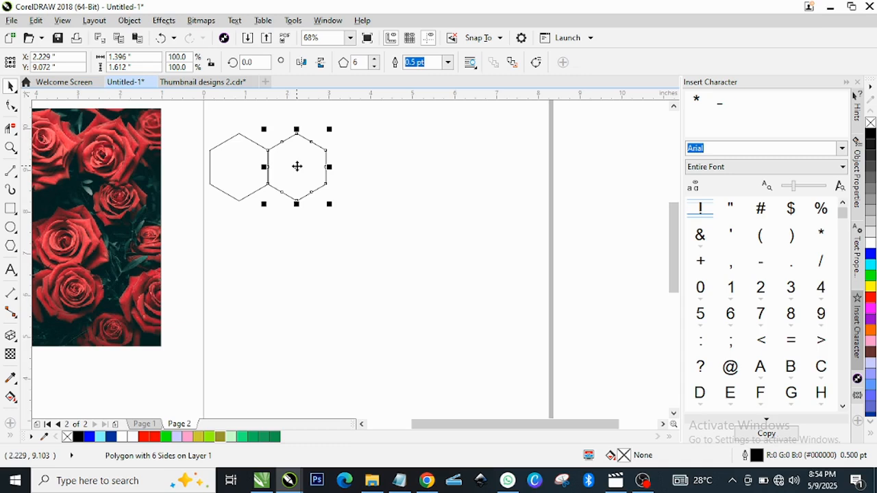
pyautogui.hotkey('ctrl', 'r')
pyautogui.hotkey('ctrl', 'r')
pyautogui.hotkey('ctrl', 'r')
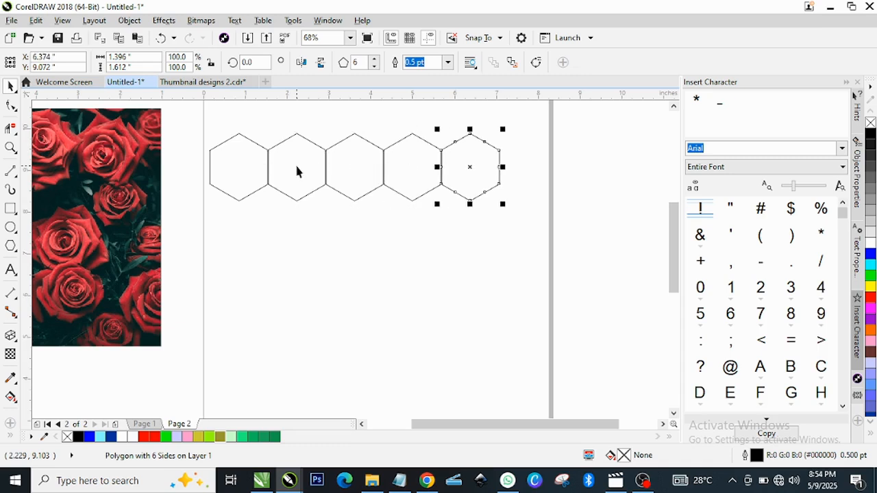
pyautogui.hotkey('ctrl', 'r')
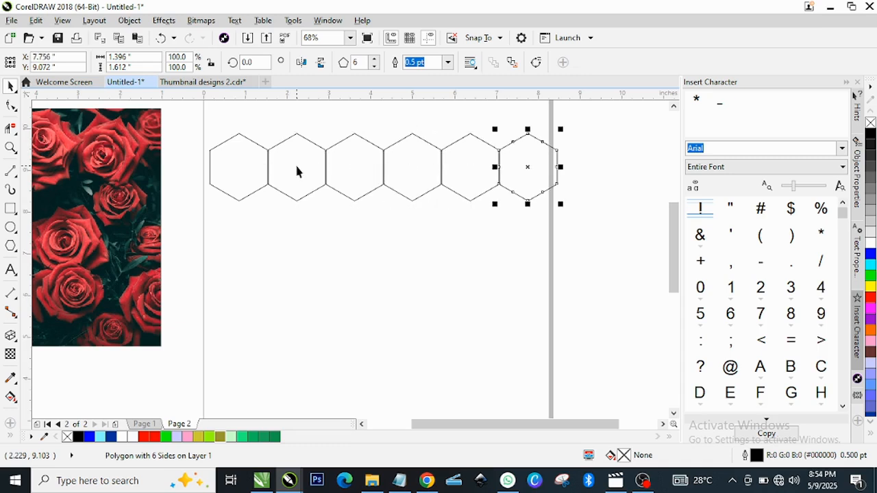
# Step: Select all six hexagons and scale the row down proportionally to about 6.76 in wide by 1.31 in high
pyautogui.click(579, 228)
pyautogui.moveTo(227, 153); pyautogui.dragTo(187, 123)
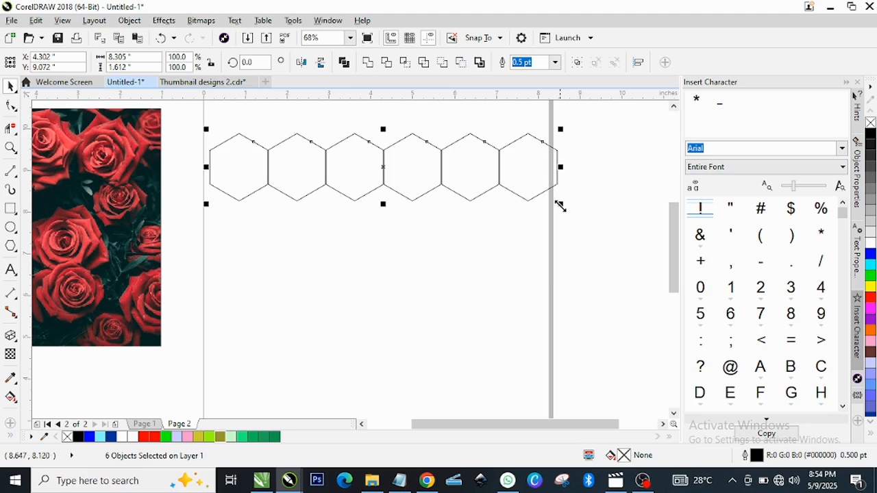
pyautogui.moveTo(560, 206); pyautogui.dragTo(496, 195)
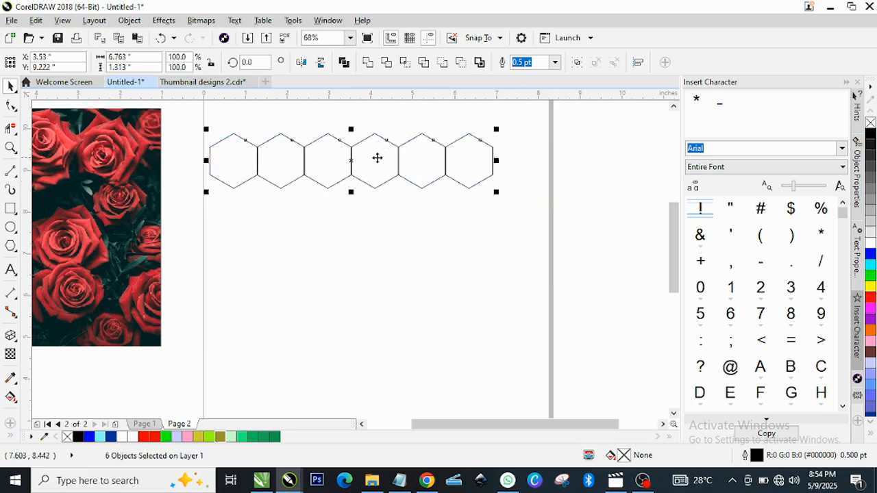
# Step: Copy the hexagon row below with a half-hexagon offset, and duplicate both rows beneath to form a four-row honeycomb
pyautogui.moveTo(363, 159); pyautogui.dragTo(396, 192)
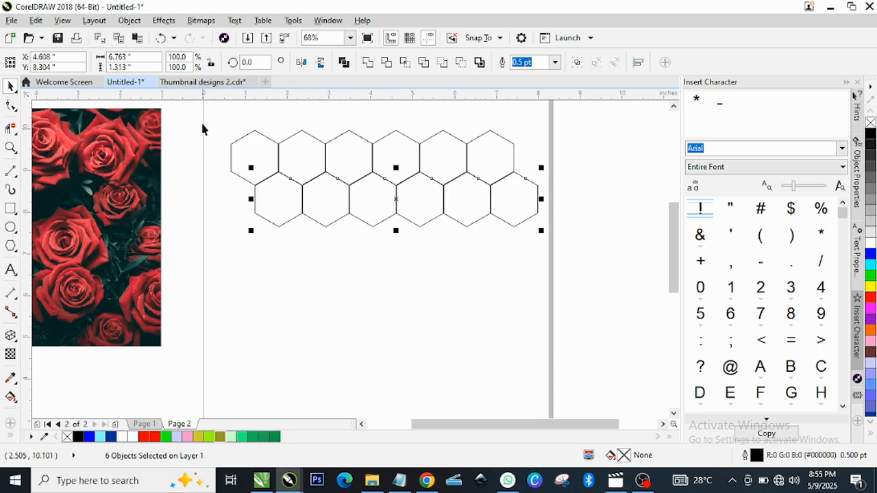
pyautogui.moveTo(209, 112); pyautogui.dragTo(595, 259)
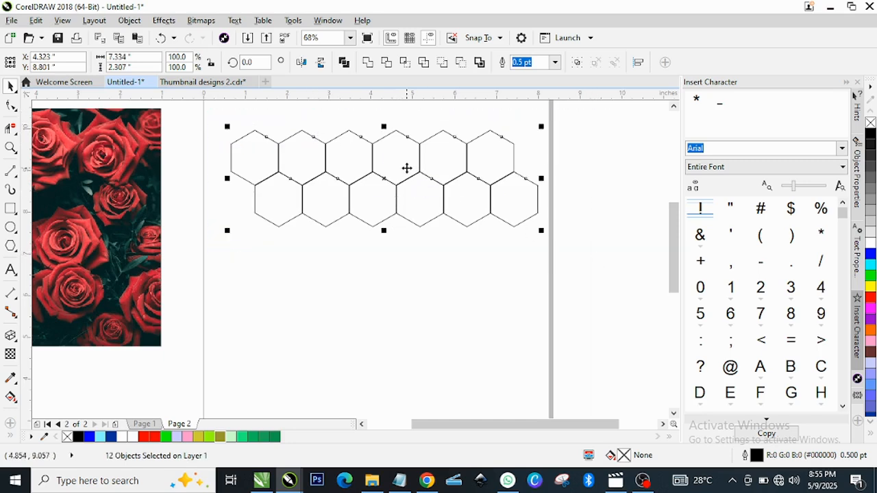
pyautogui.moveTo(386, 178)
pyautogui.mouseDown()
pyautogui.moveTo(388, 269)
pyautogui.moveTo(386, 262)
pyautogui.mouseUp()
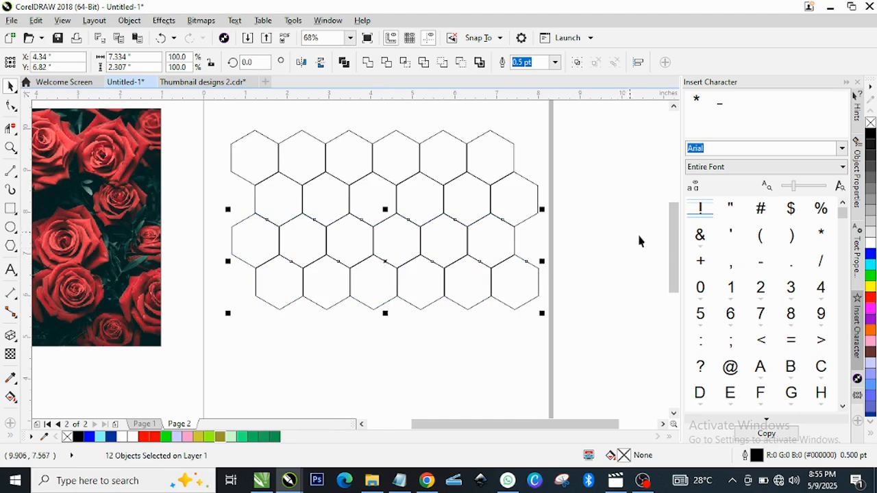
# Step: Duplicate the lower two hexagon rows beneath the honeycomb and nudge the copy until its edges align with the rows above
pyautogui.moveTo(672, 240); pyautogui.dragTo(676, 259)
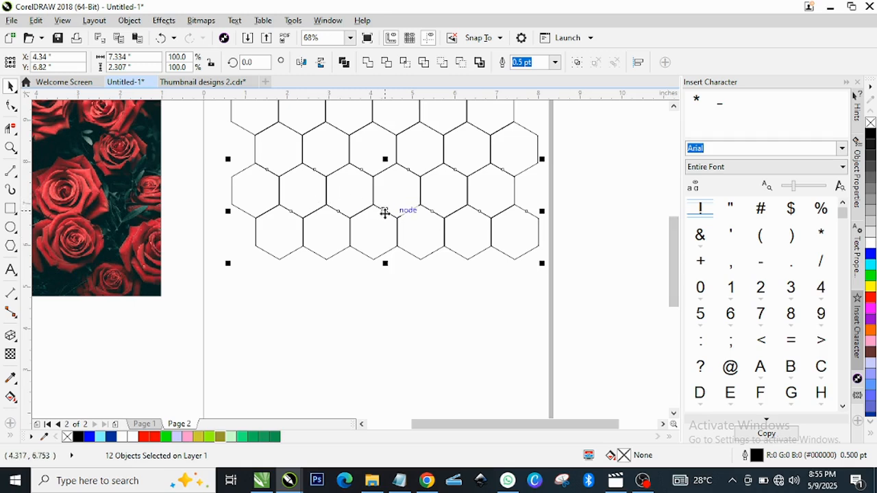
pyautogui.moveTo(385, 211); pyautogui.dragTo(383, 292)
pyautogui.press('Down')
pyautogui.press('Down')
pyautogui.press('Down')
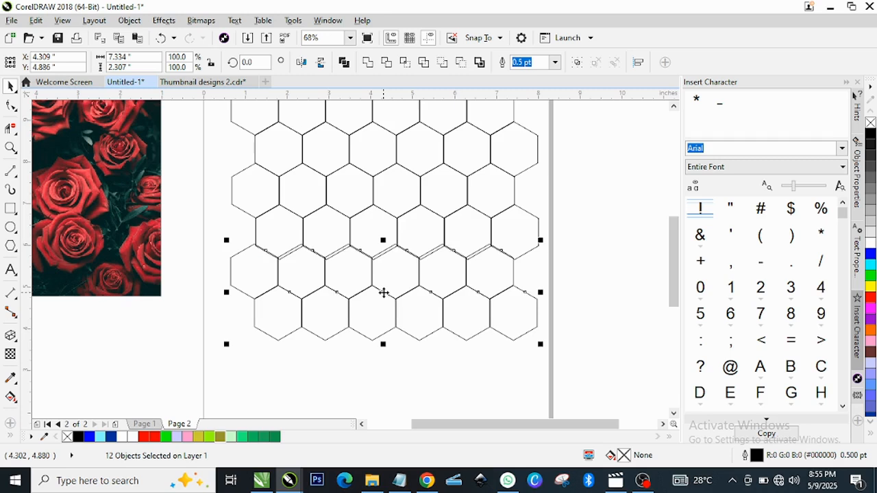
pyautogui.press('Down')
pyautogui.press('Down')
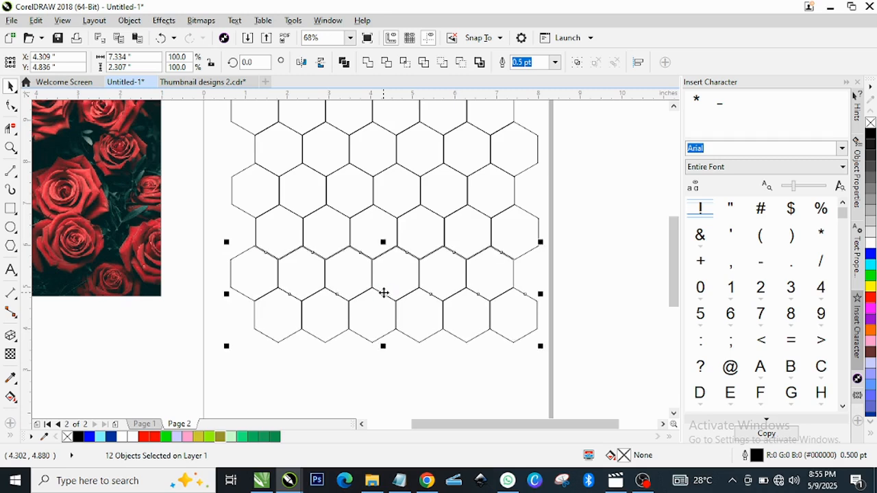
pyautogui.press('Up')
pyautogui.press('Right')
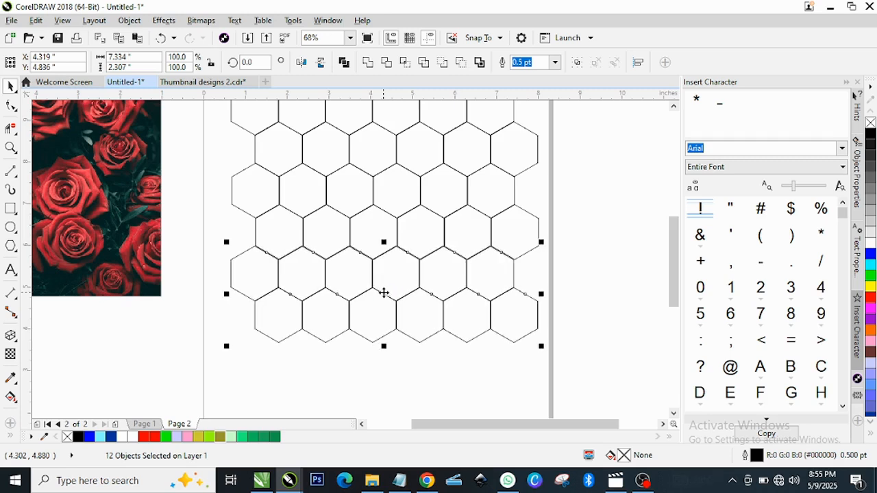
pyautogui.press('Right')
pyautogui.press('Down')
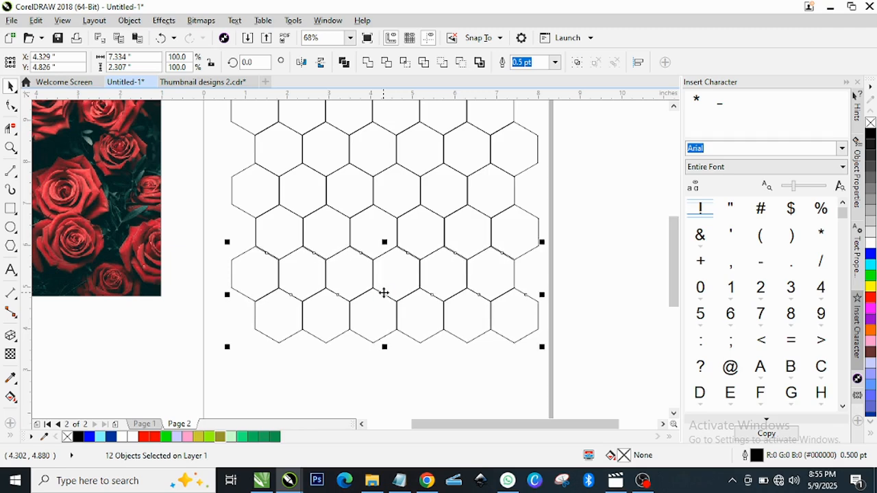
pyautogui.press('Up')
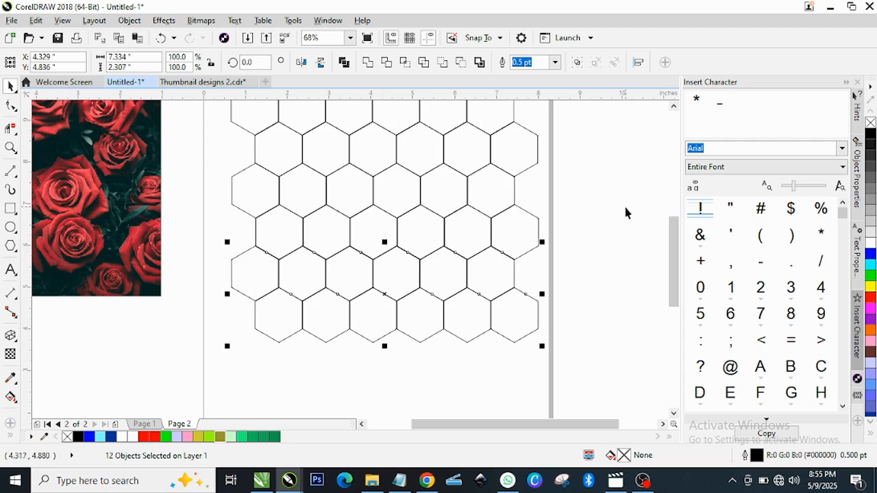
# Step: Select all 36 hexagons and place a duplicate of the grid overlapping the original, shifted slightly left and up
pyautogui.click(350, 38)
pyautogui.click(319, 52)
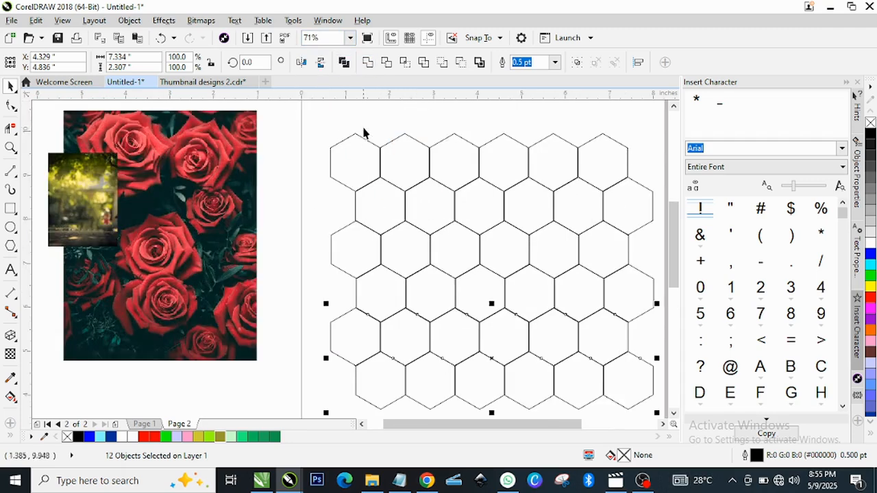
pyautogui.moveTo(508, 432); pyautogui.dragTo(520, 432)
pyautogui.moveTo(670, 243); pyautogui.dragTo(671, 248)
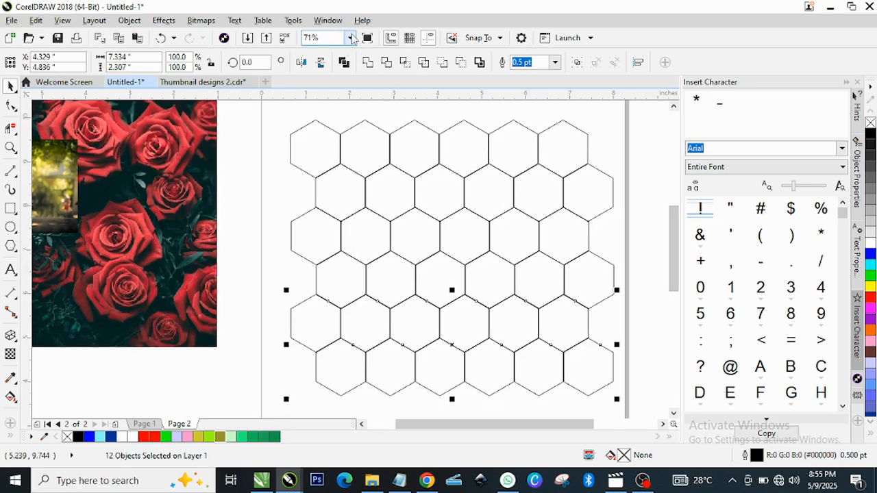
pyautogui.click(350, 37)
pyautogui.click(312, 119)
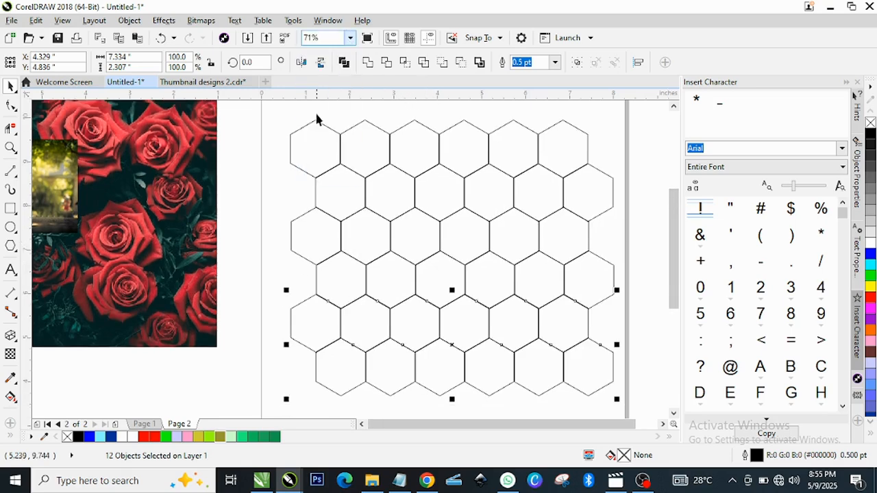
pyautogui.moveTo(298, 153); pyautogui.dragTo(568, 384)
pyautogui.moveTo(497, 213)
pyautogui.mouseDown()
pyautogui.moveTo(500, 224)
pyautogui.moveTo(492, 214)
pyautogui.mouseUp()
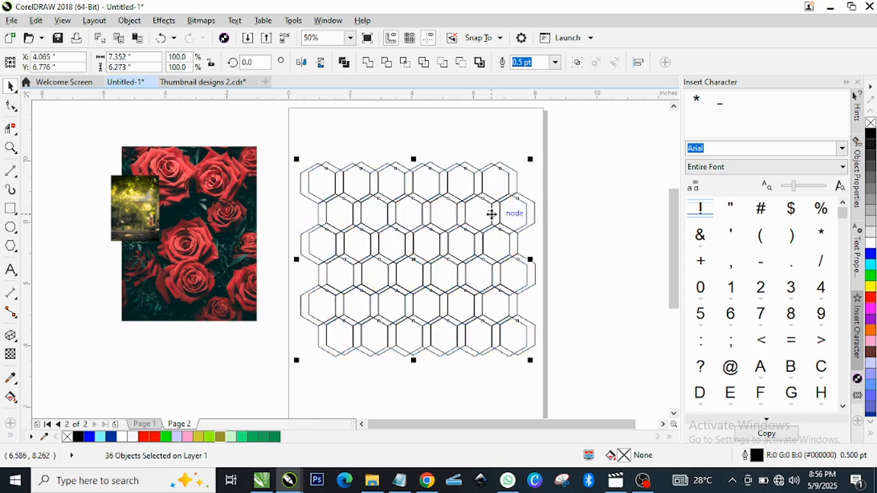
# Step: Nudge the duplicated hexagon grid right and down to X 4.155 in, Y 6.706 in, closer to the original grid
pyautogui.press('Right')
pyautogui.press('Right')
pyautogui.press('Right')
pyautogui.press('Right')
pyautogui.press('Down')
pyautogui.press('Down')
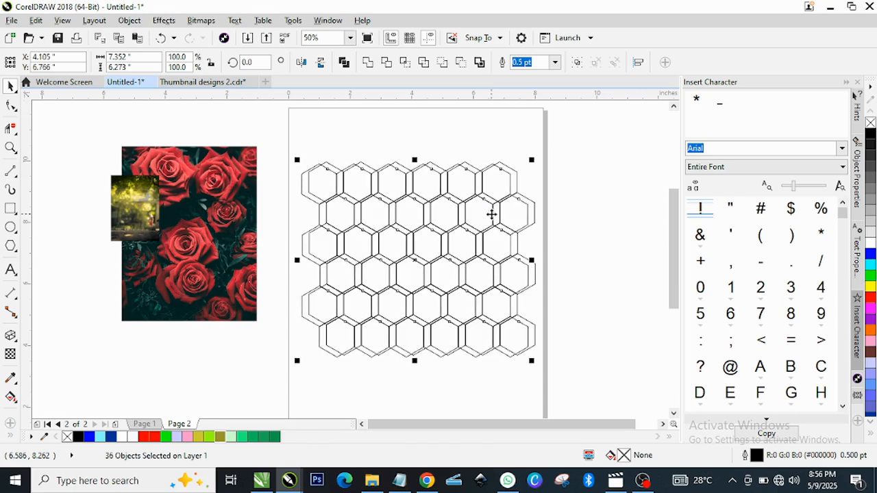
pyautogui.press('Down')
pyautogui.press('Down')
pyautogui.press('Down')
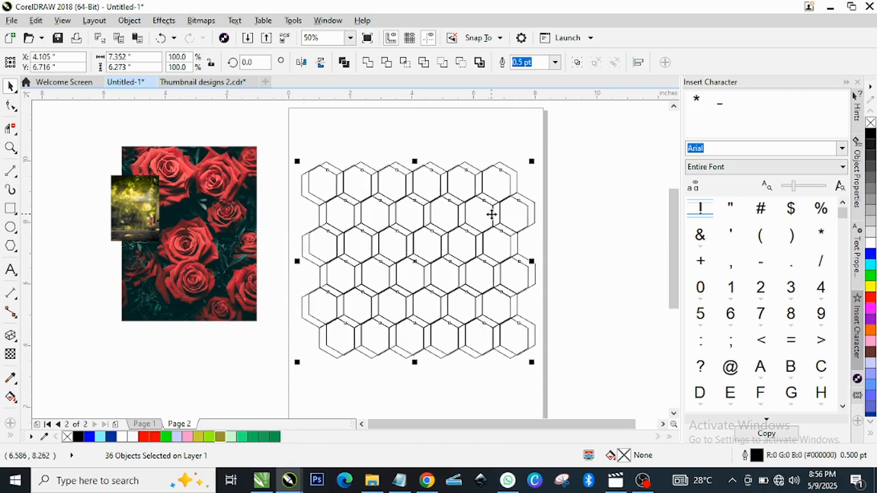
pyautogui.press('Right')
pyautogui.press('Right')
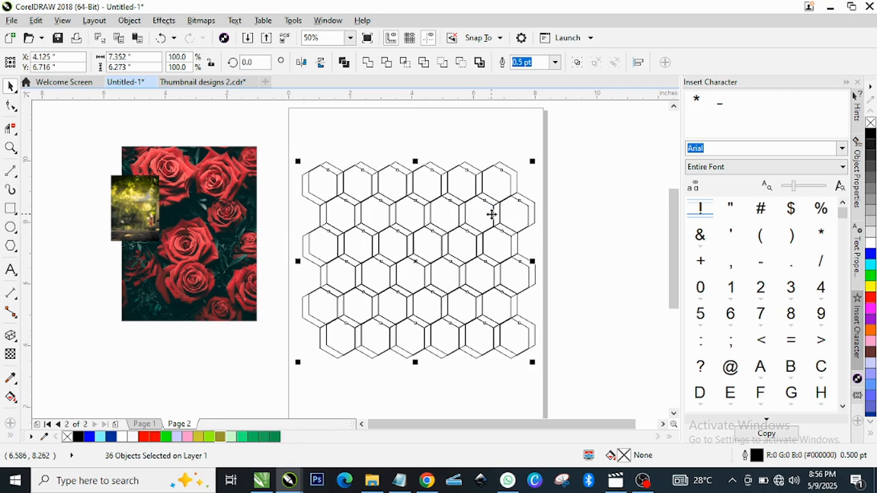
pyautogui.press('Down')
pyautogui.press('Right')
pyautogui.press('Right')
pyautogui.press('Right')
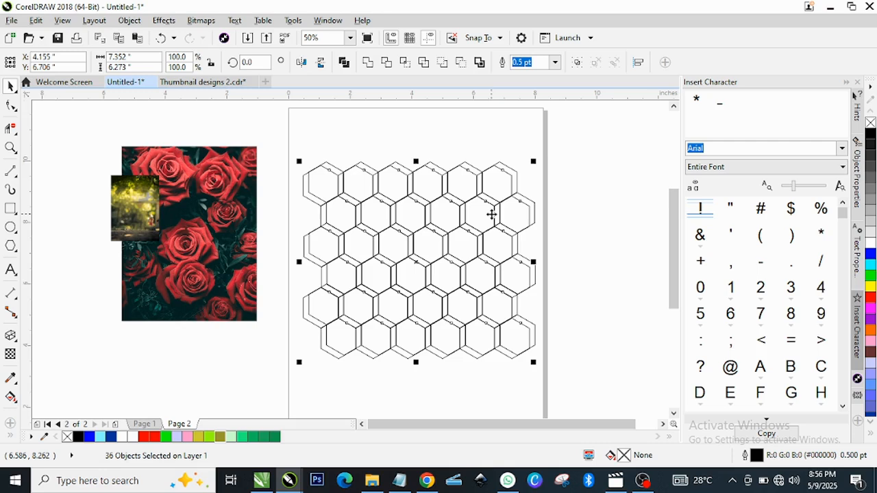
# Step: Select both overlapping hexagon grids and group all 72 objects
pyautogui.press('y')
pyautogui.press('space')
pyautogui.press('space')
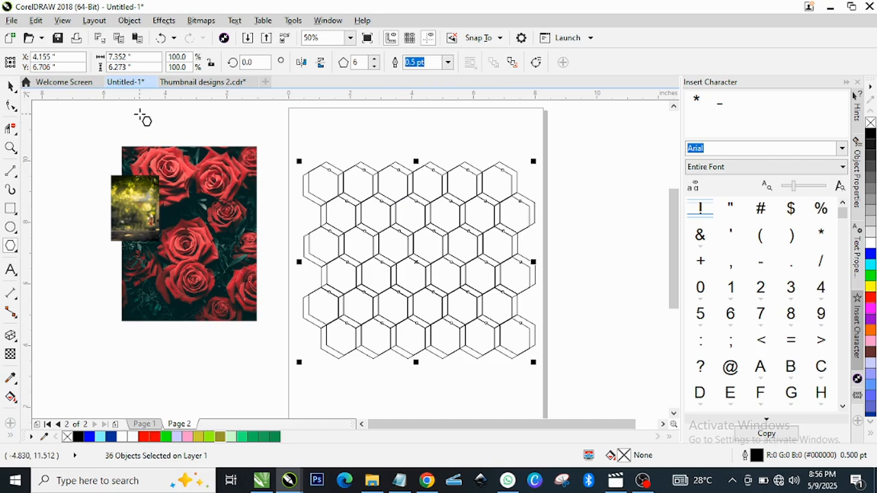
pyautogui.click(10, 87)
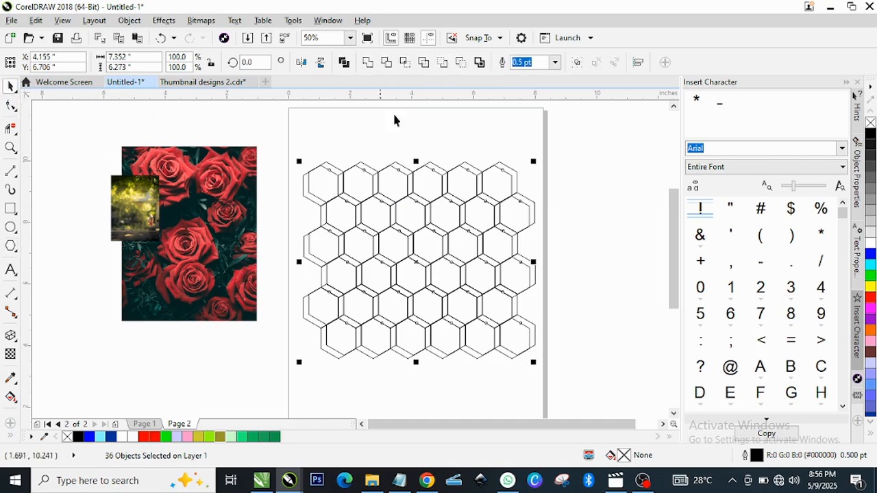
pyautogui.moveTo(286, 144); pyautogui.dragTo(558, 372)
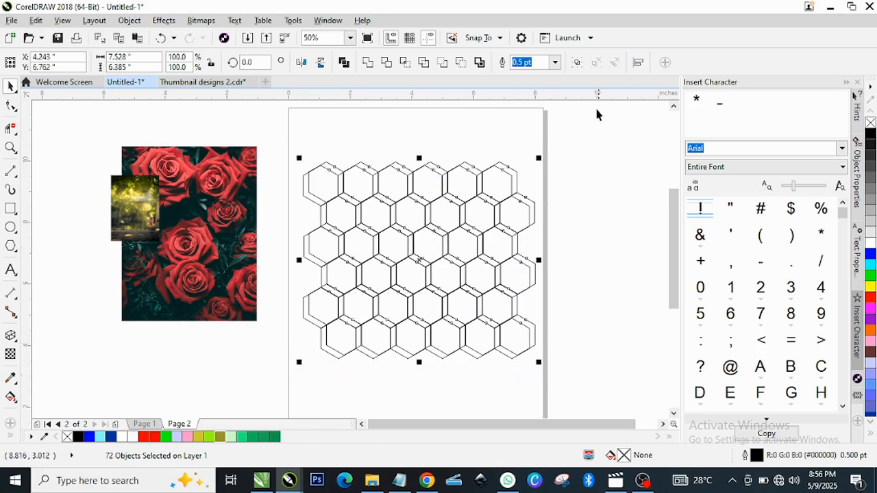
pyautogui.click(577, 62)
pyautogui.click(564, 168)
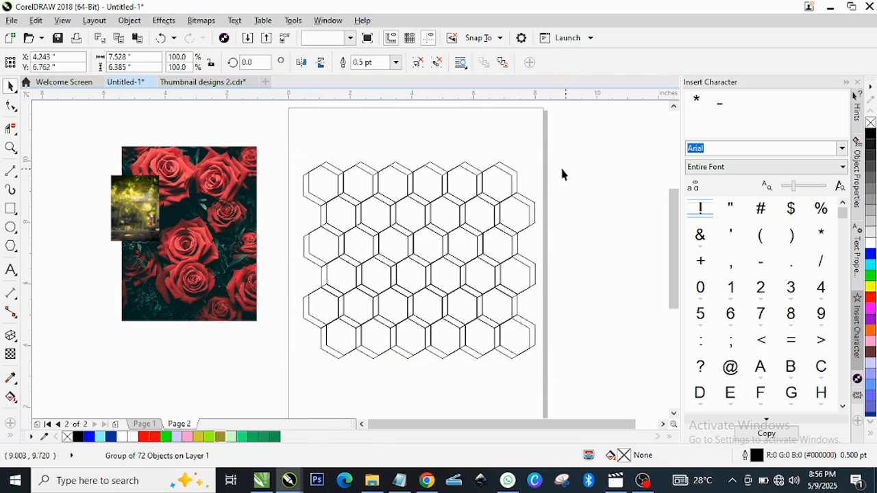
# Step: Move the red rose photo closer to the honeycomb and PowerClip it inside the hexagon group
pyautogui.click(230, 200)
pyautogui.moveTo(226, 175); pyautogui.dragTo(243, 202)
pyautogui.click(239, 214)
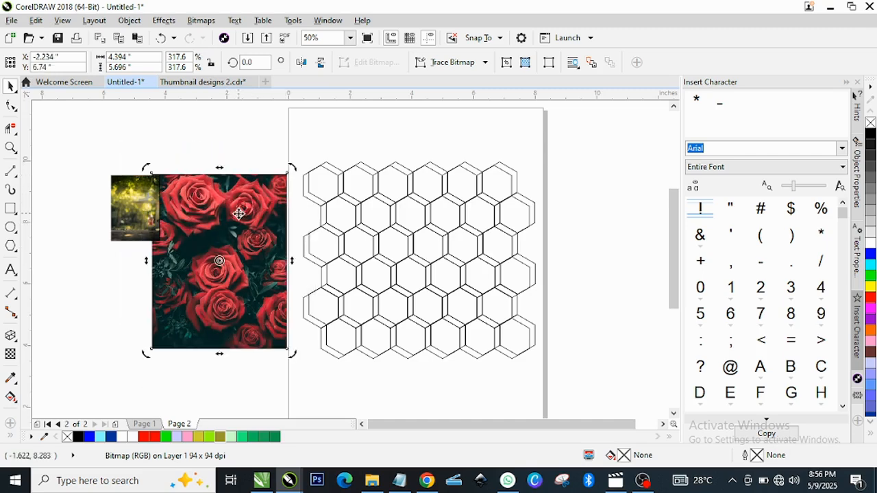
pyautogui.rightClick(238, 214)
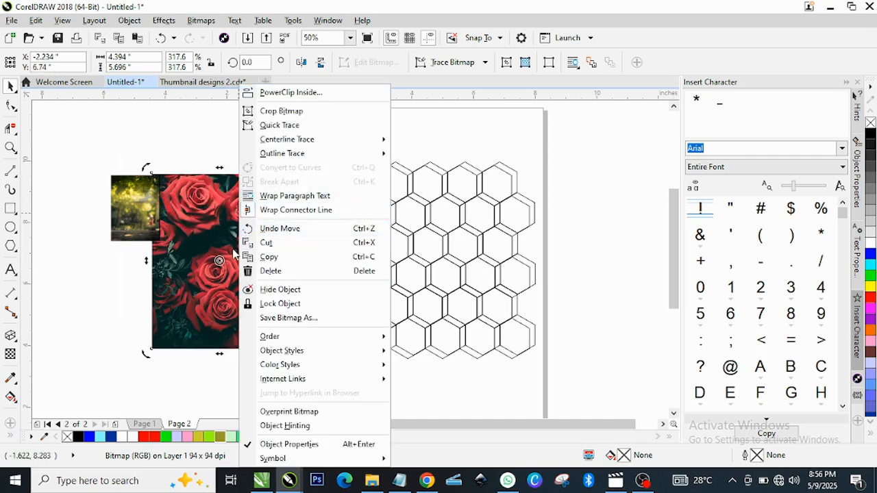
pyautogui.click(291, 93)
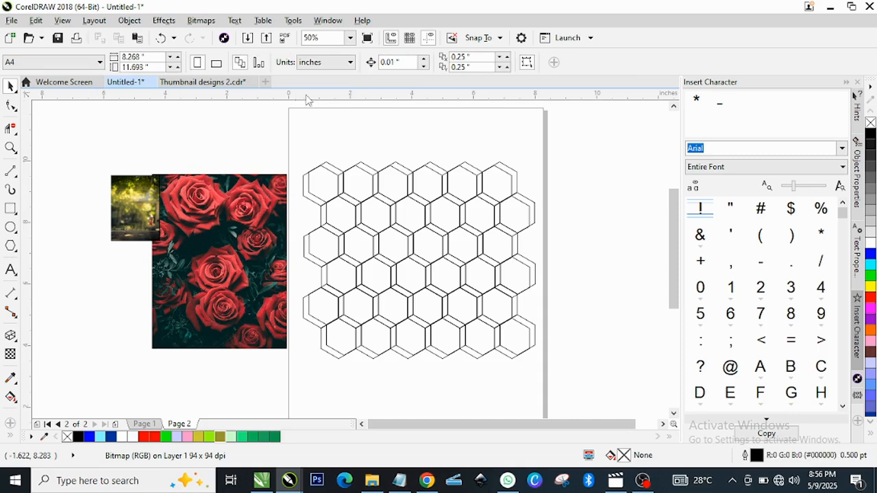
pyautogui.click(384, 209)
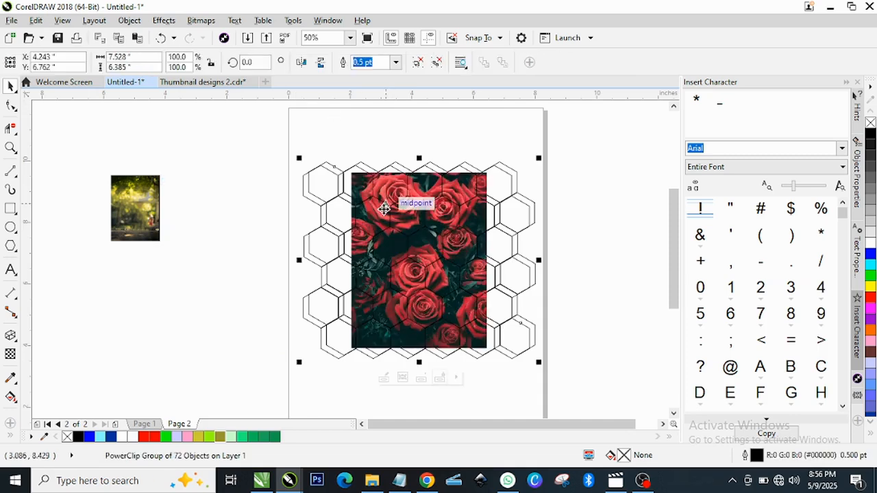
# Step: Edit the PowerClip contents and enlarge the rose photo to about 8.14 × 10.56 in so it covers the whole honeycomb
pyautogui.click(383, 378)
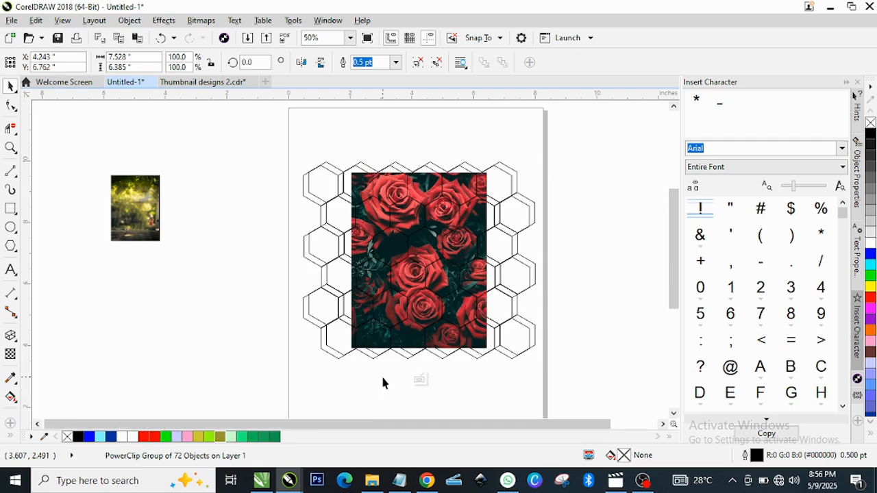
pyautogui.click(417, 253)
pyautogui.moveTo(491, 167); pyautogui.dragTo(556, 89)
pyautogui.moveTo(544, 126); pyautogui.dragTo(549, 119)
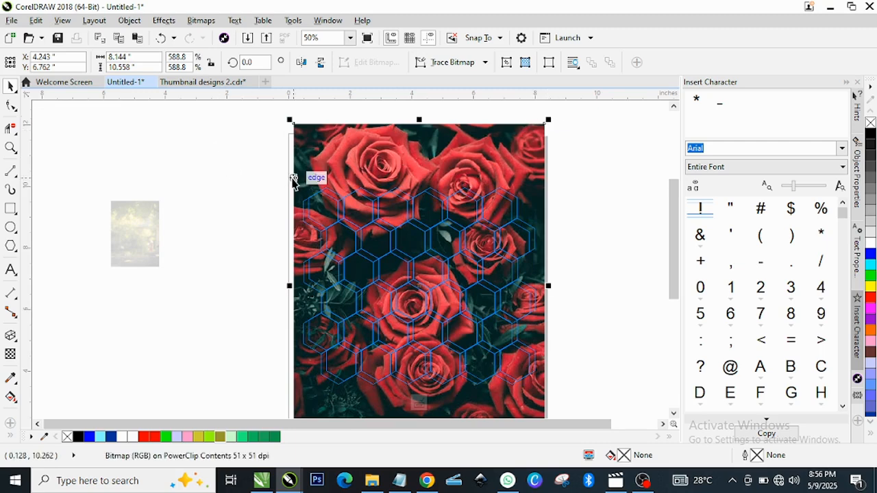
# Step: Finish editing the PowerClip and set the hexagon group's outline color to white
pyautogui.rightClick(318, 196)
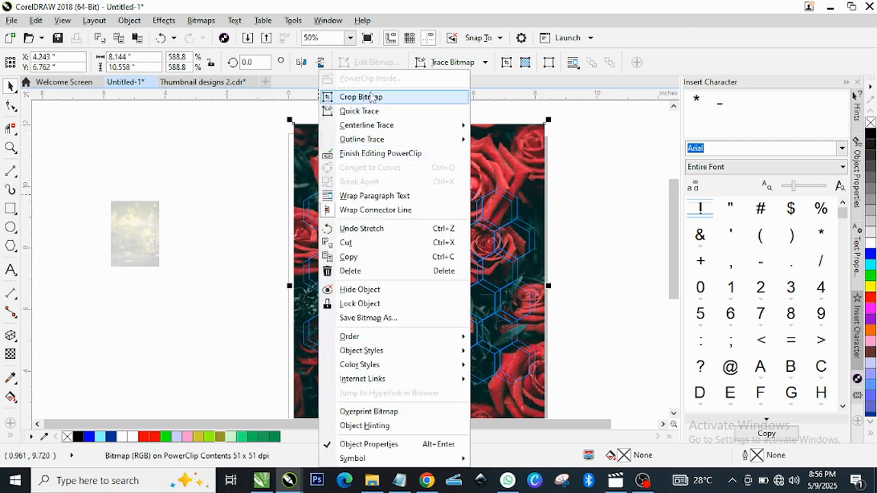
pyautogui.click(369, 154)
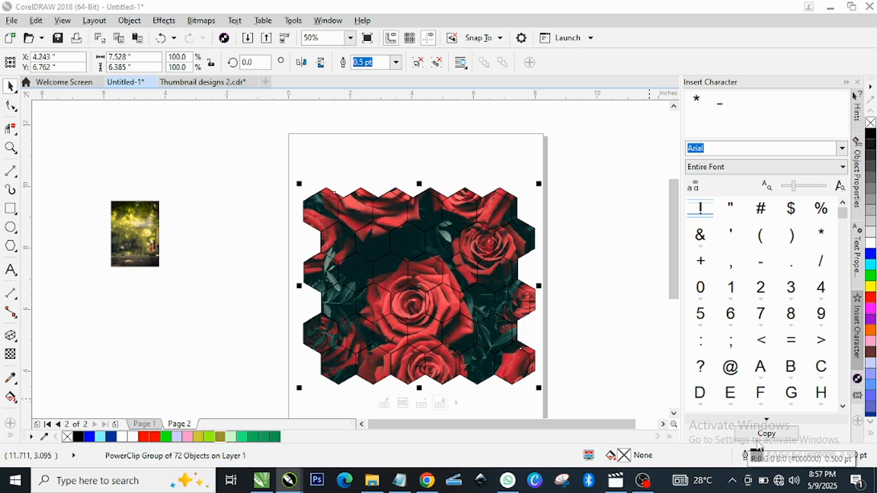
pyautogui.rightClick(869, 246)
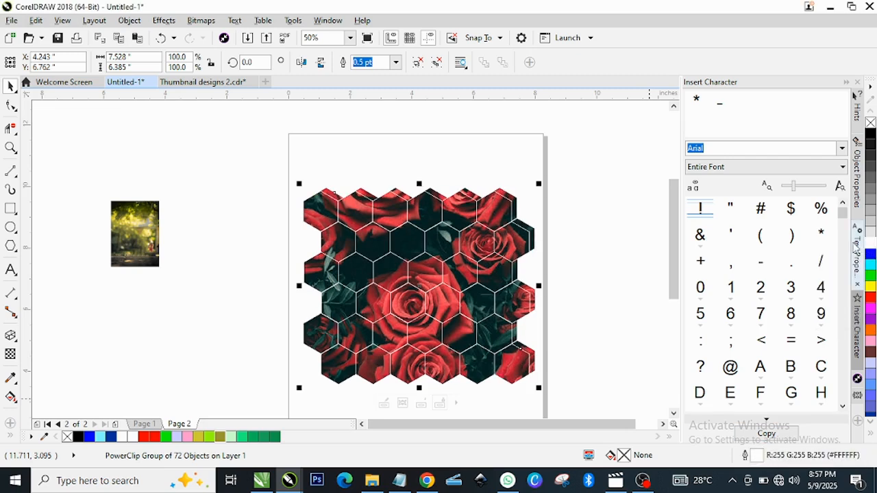
# Step: Set the hexagon group's outline to a 1.0 pt width with rounded corners
pyautogui.doubleClick(757, 456)
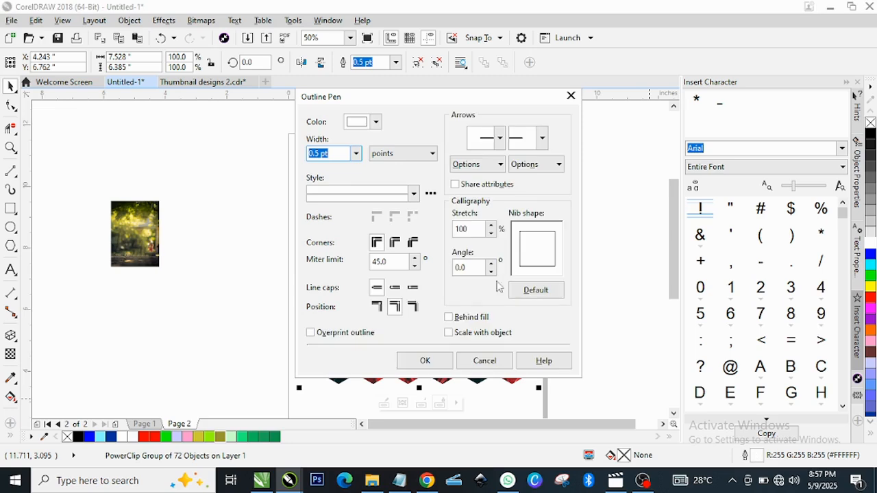
pyautogui.click(356, 153)
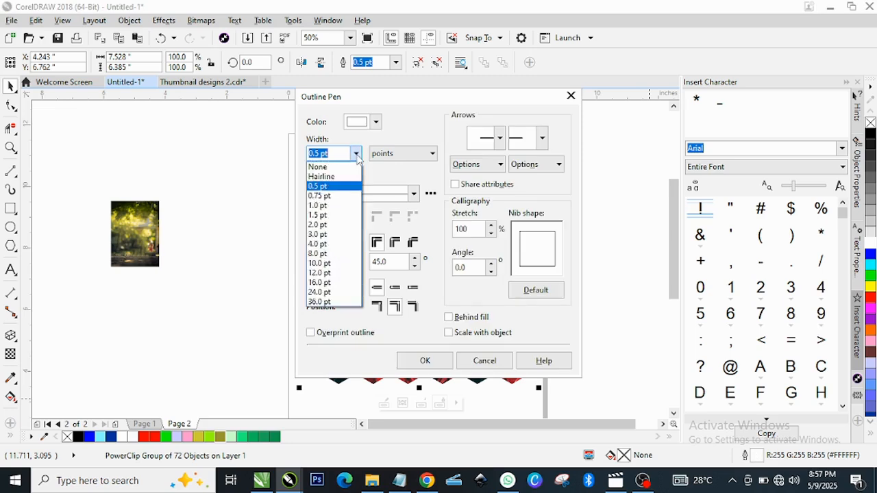
pyautogui.click(325, 206)
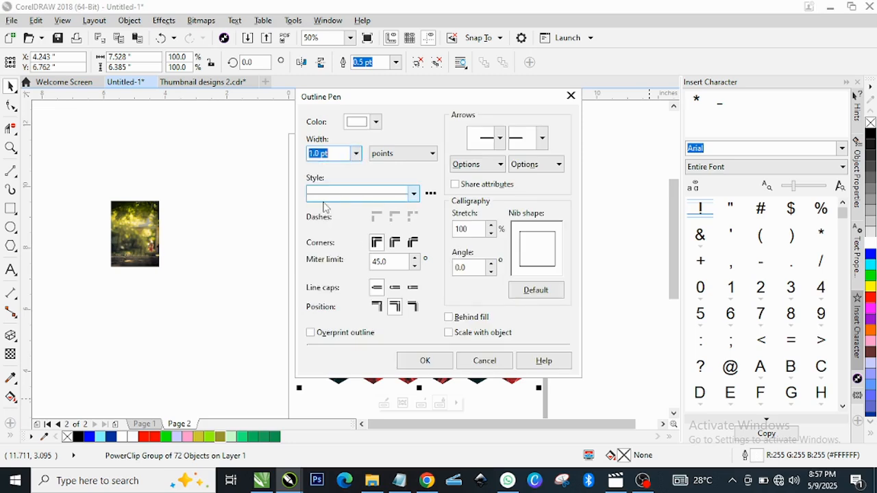
pyautogui.click(396, 243)
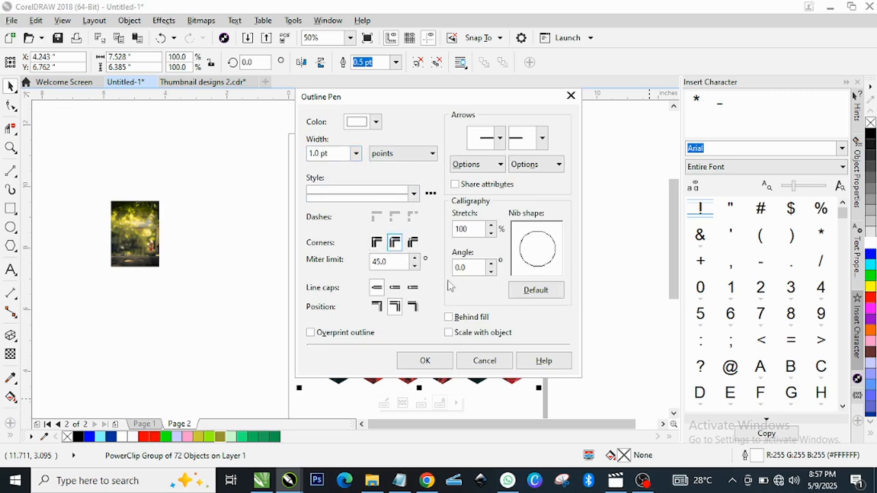
pyautogui.click(425, 361)
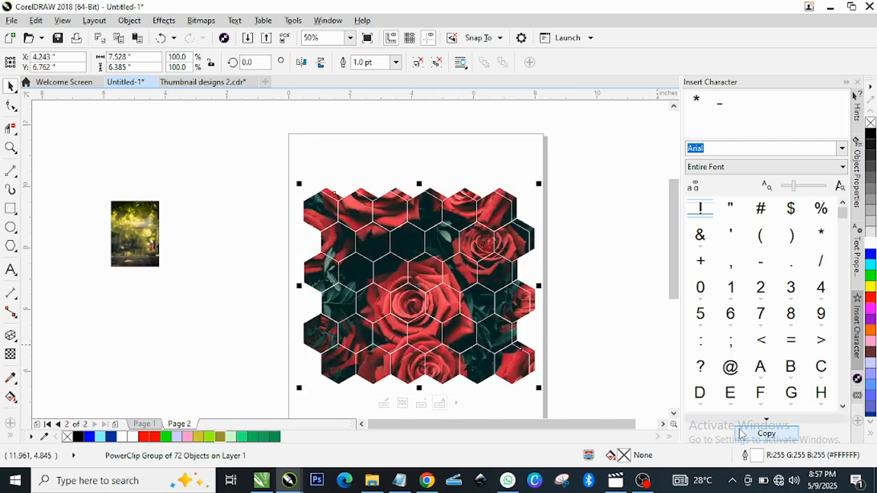
# Step: Thicken the honeycomb's white outlines, trying 2.0 pt before settling on 4.0 pt, and check the result up close
pyautogui.click(397, 62)
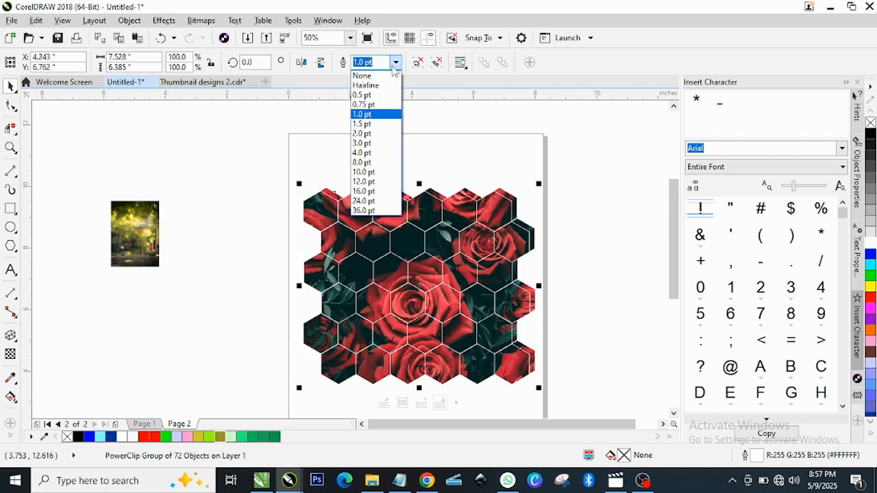
pyautogui.click(363, 134)
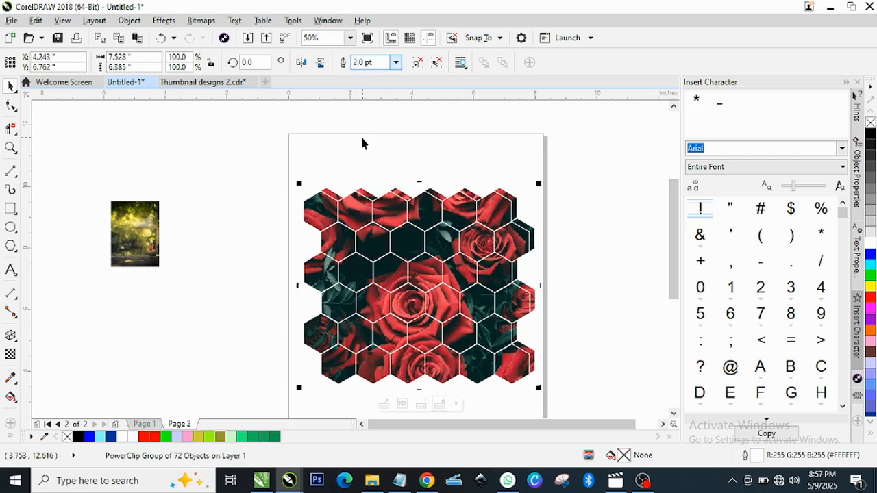
pyautogui.click(397, 63)
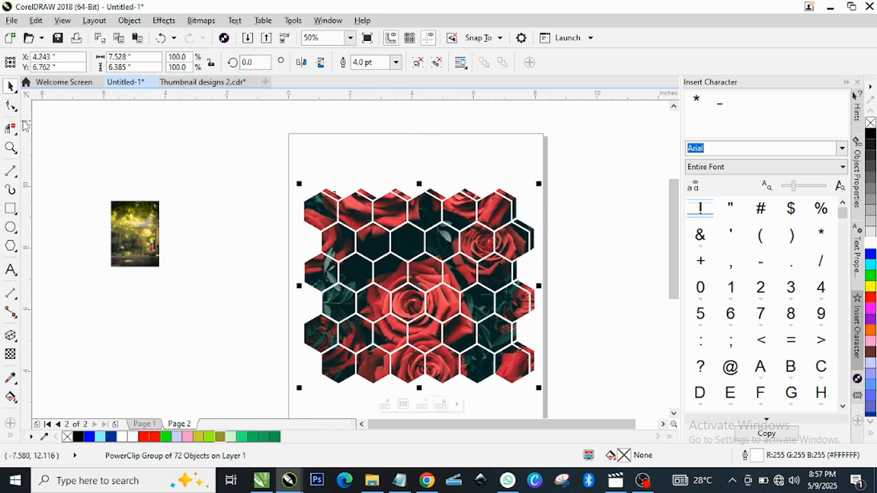
pyautogui.click(11, 147)
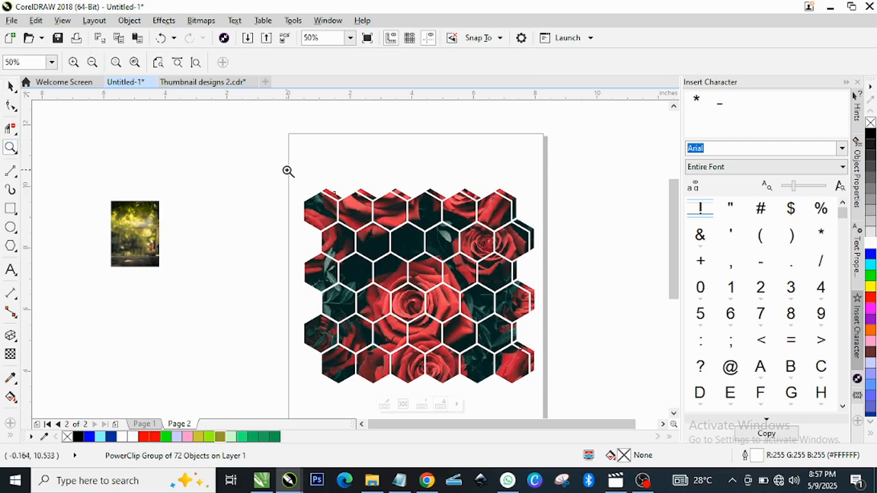
pyautogui.moveTo(288, 170); pyautogui.dragTo(574, 385)
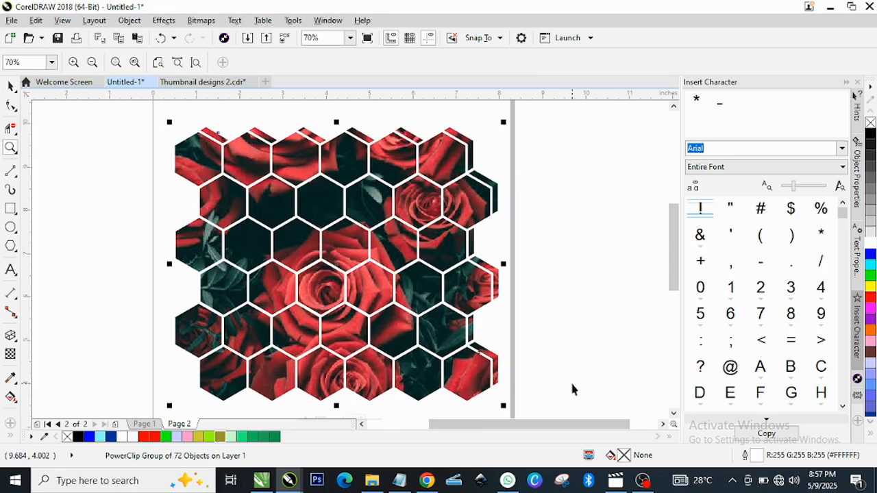
pyautogui.press('space')
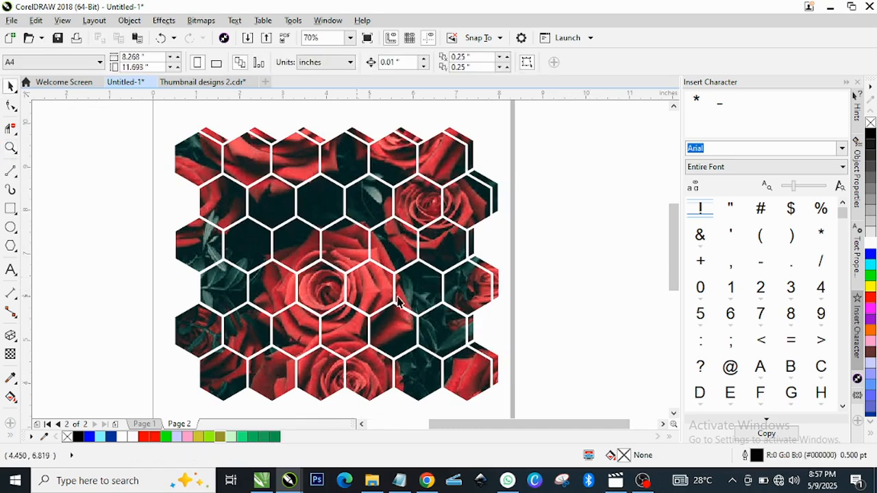